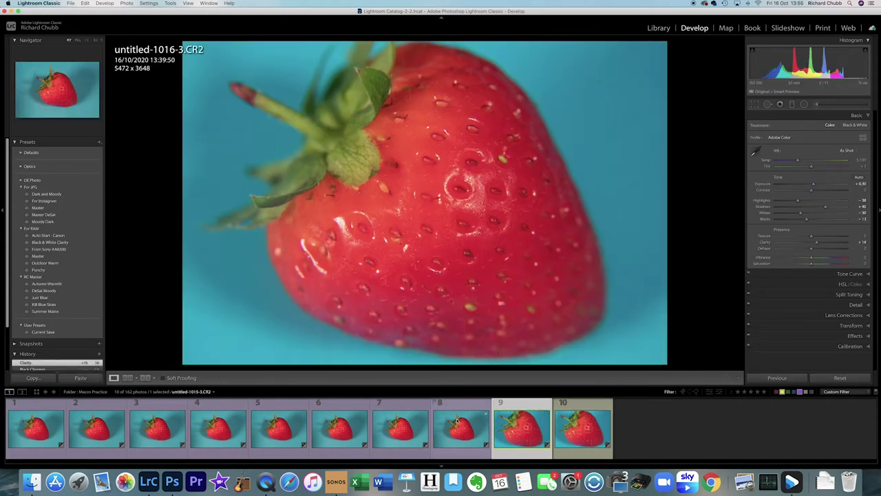
Paste the copied develop settings onto untitled-1017-3.CR2, and view the first photo of the set
key("Right")
key("super+shift+v")
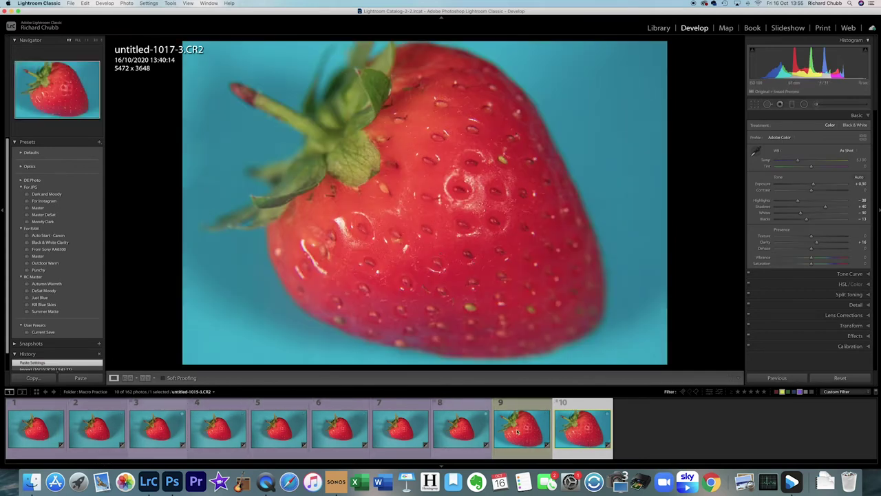
left_click(36, 428)
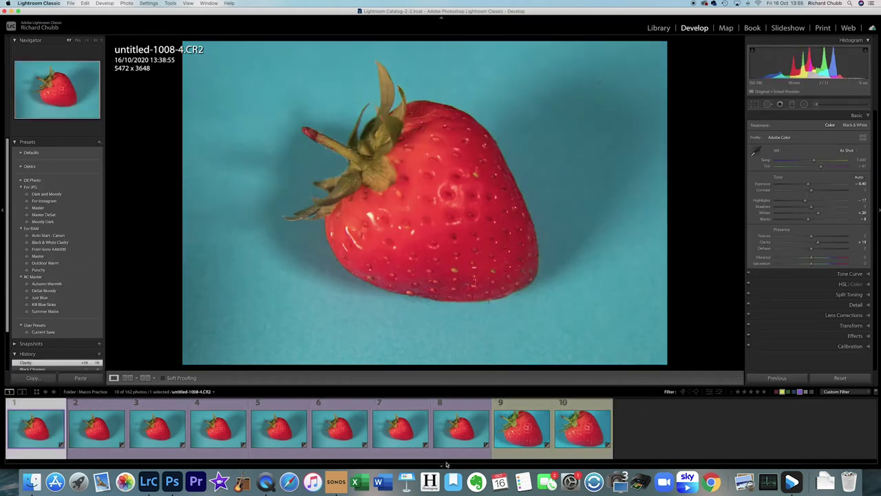
Select untitled-1016-3.CR2 and untitled-1017-3.CR2 and open them as layers in one Photoshop document
left_click(527, 431)
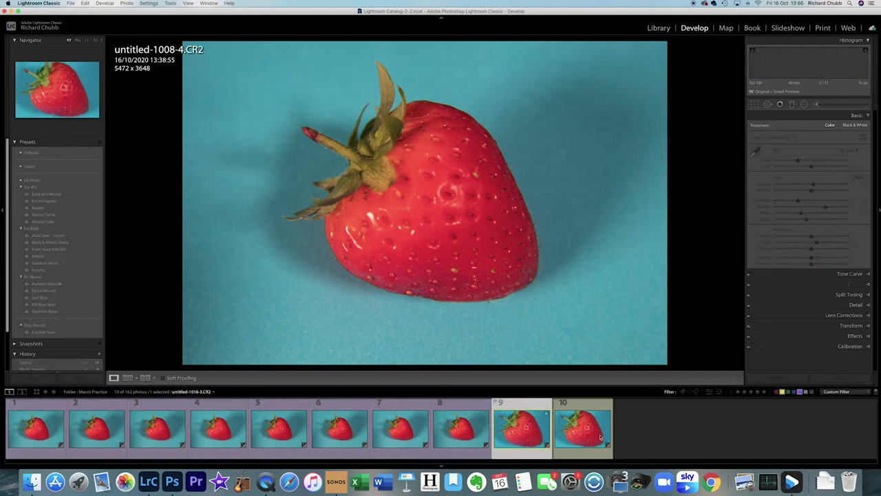
left_click(588, 431, "super")
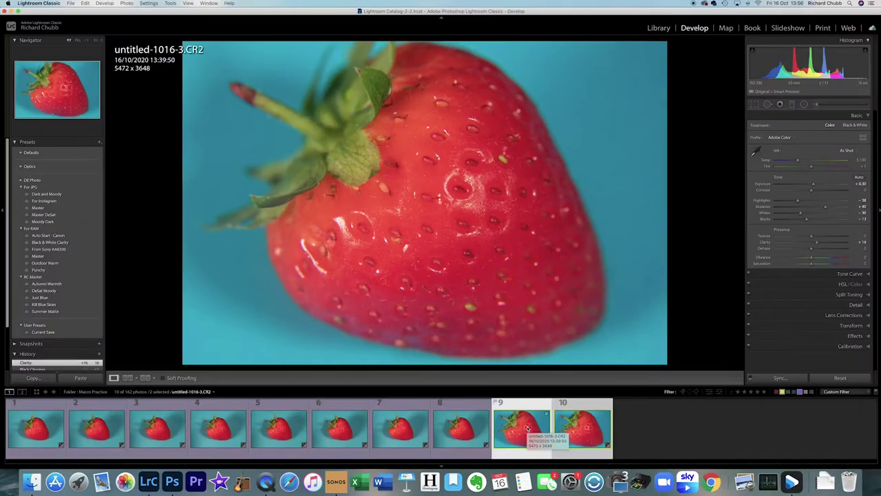
right_click(510, 432)
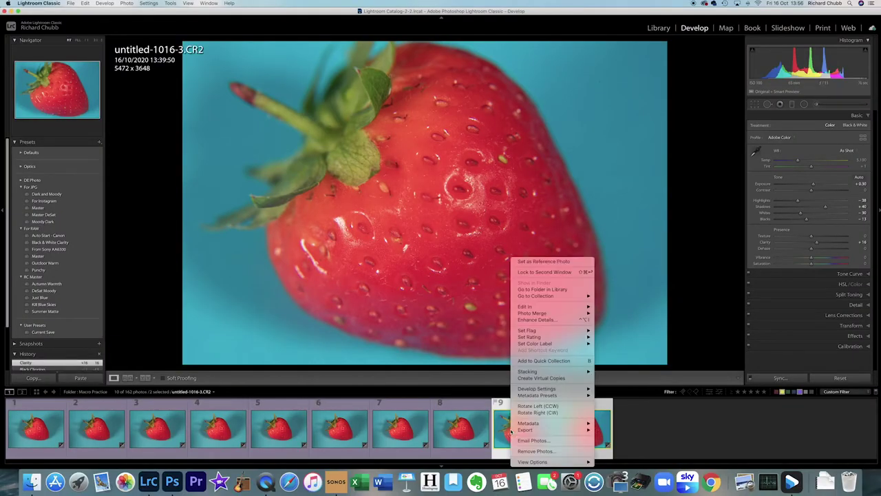
mouse_move(551, 307)
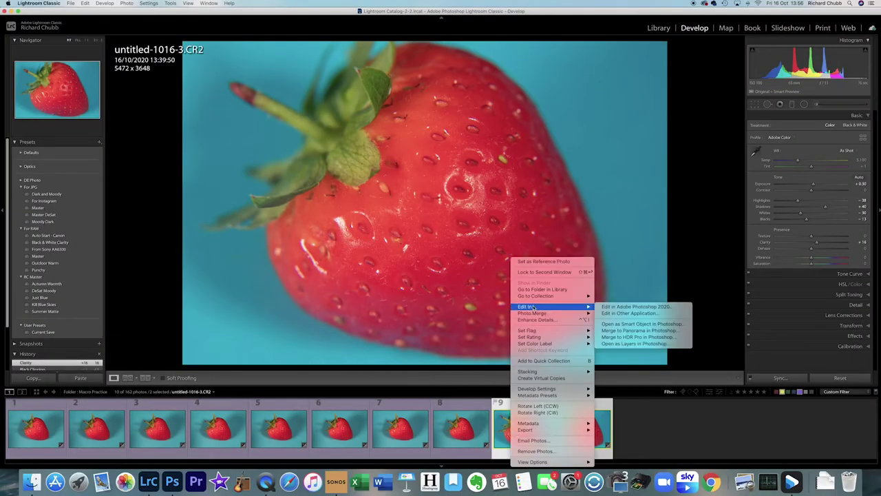
left_click(640, 343)
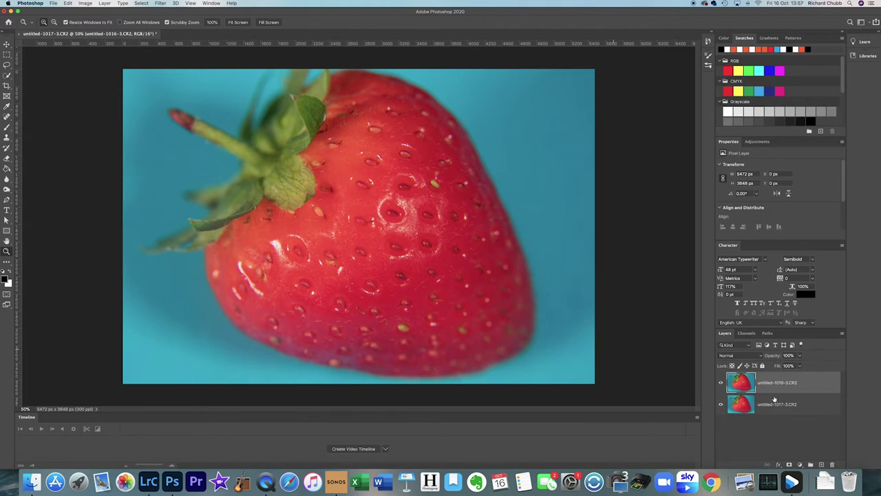
Compare the focus of the two strawberry layers by toggling their visibility, leaving both shown
left_click_drag(721, 382, 721, 403)
left_click(722, 382)
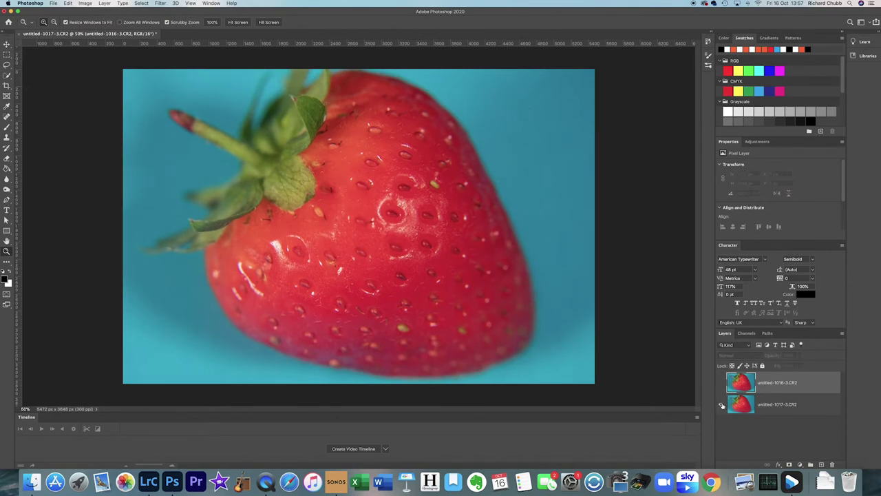
left_click(721, 382)
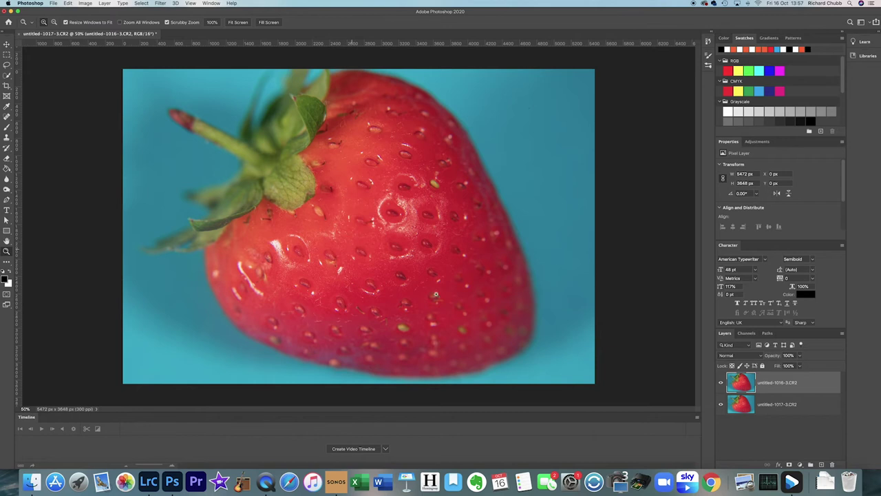
Select both strawberry layers and align them with Auto-Align Layers
left_click(792, 399, "shift")
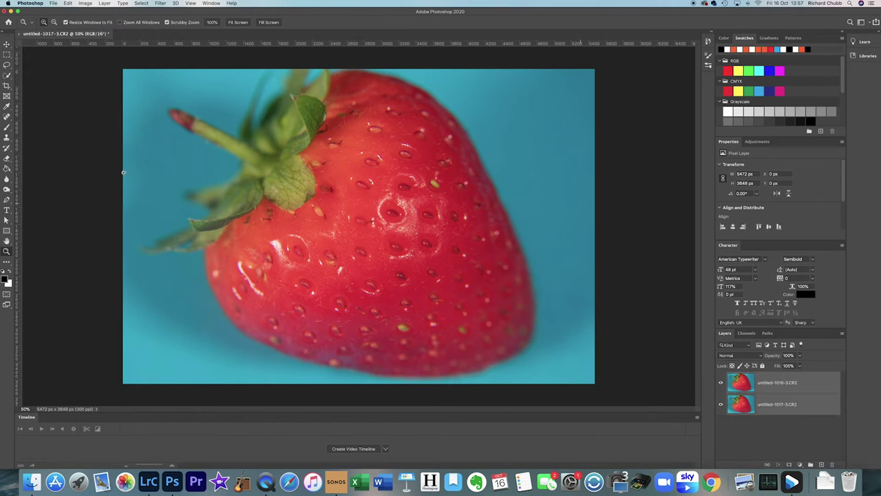
left_click(68, 3)
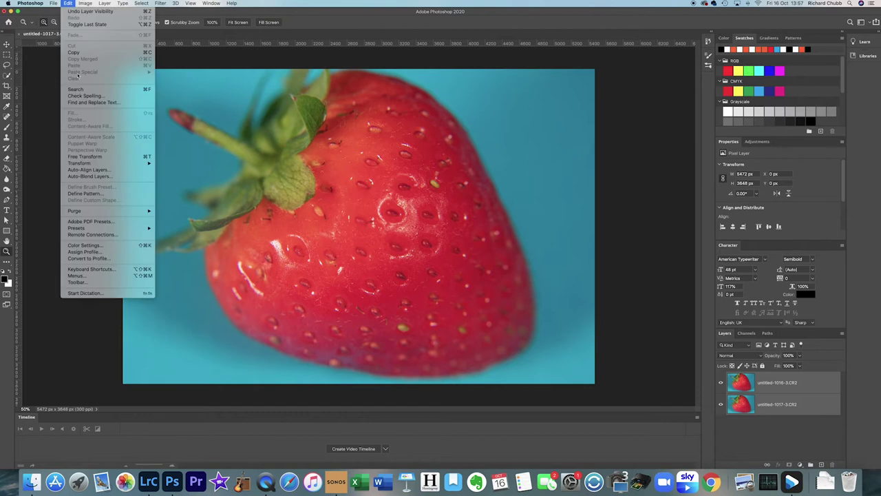
left_click(90, 177)
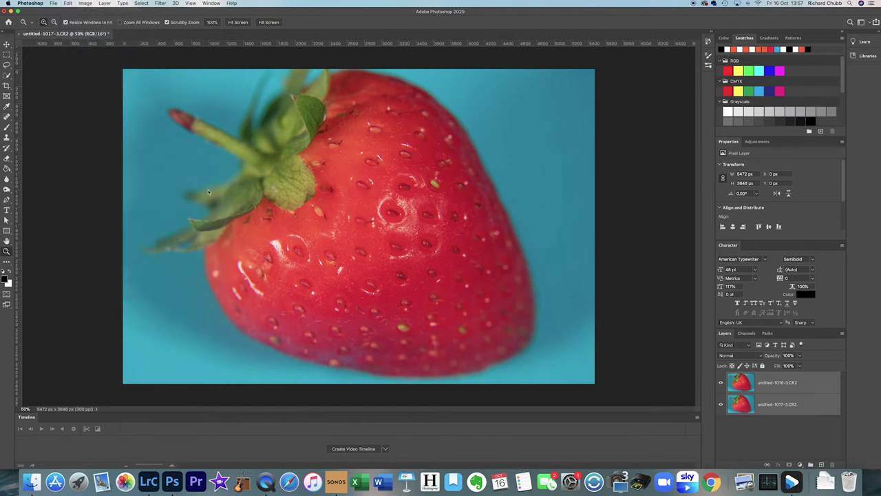
left_click(483, 205)
key("F11")
key("F11")
left_click(68, 4)
left_click(152, 168)
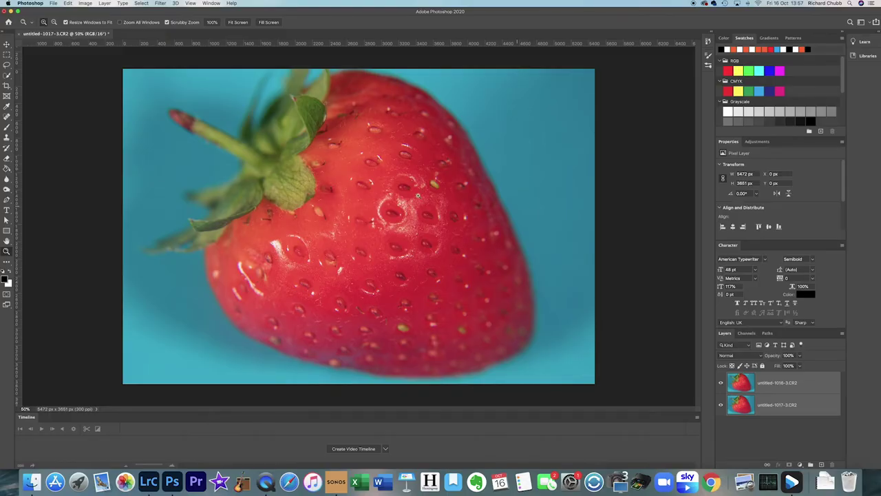
Combine the two aligned layers into a merged focus stack with Auto-Blend Layers
left_click(68, 3)
left_click(87, 177)
left_click(484, 194)
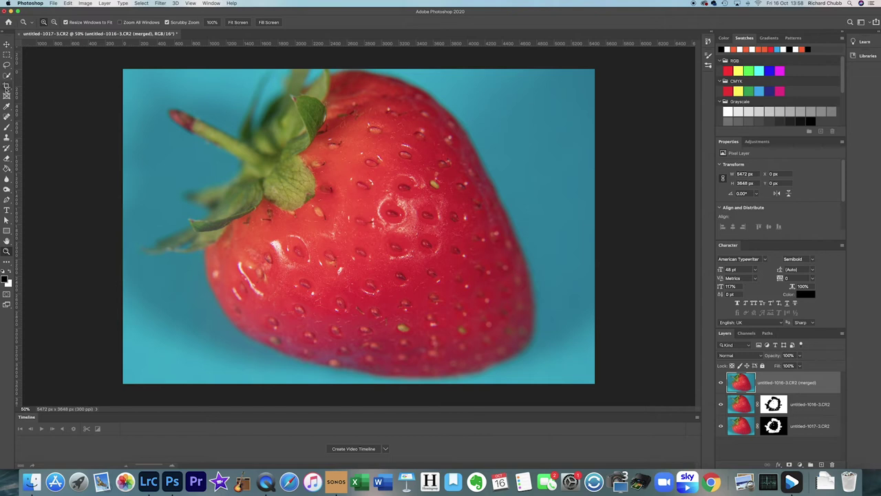
Crop the blended image in its original ratio to the strawberry's central area, about 3084 x 2056 px
left_click(7, 85)
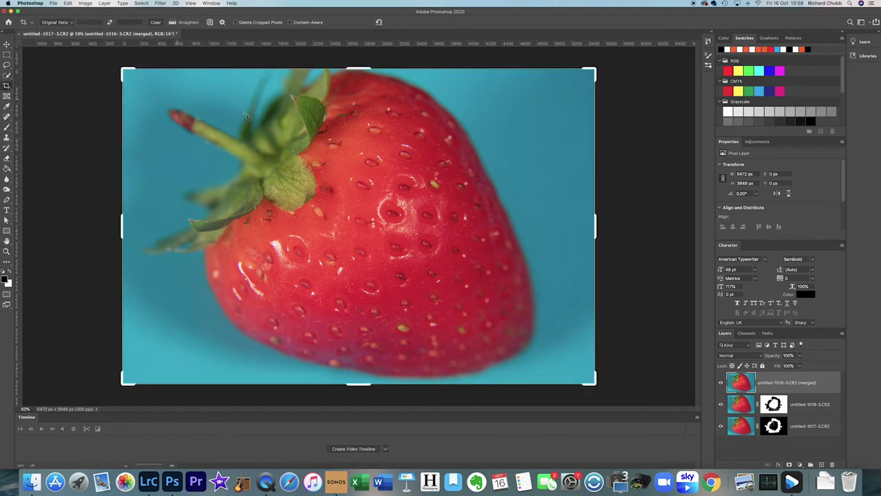
left_click_drag(124, 71, 226, 137)
left_click_drag(288, 178, 389, 231)
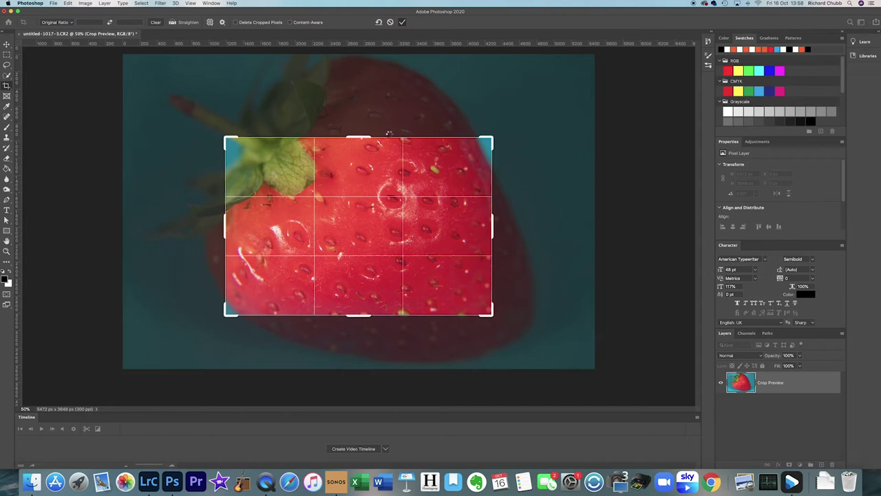
key("Return")
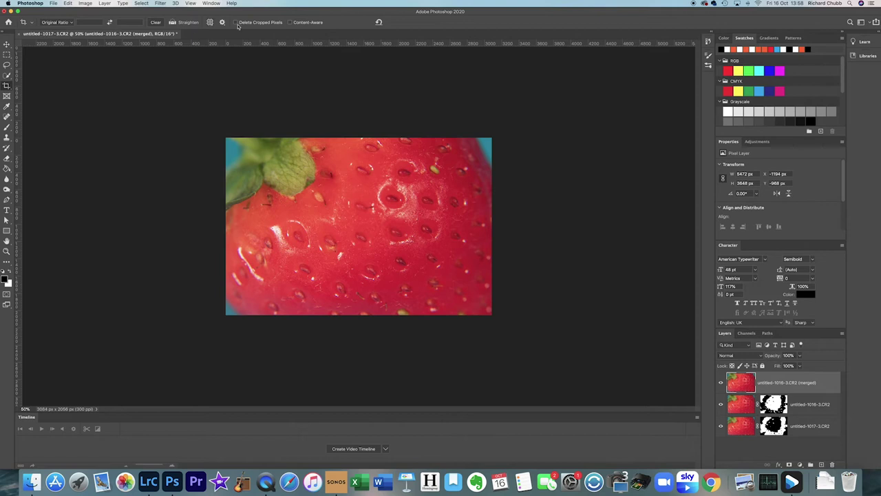
Inspect the sharpness of the seeds and skin in the cropped blend at up to 200%
key("z")
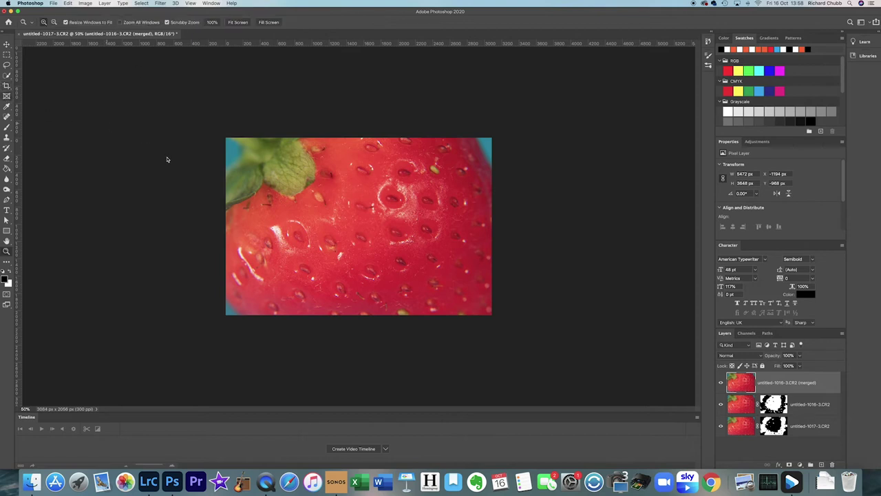
left_click_drag(358, 226, 402, 232)
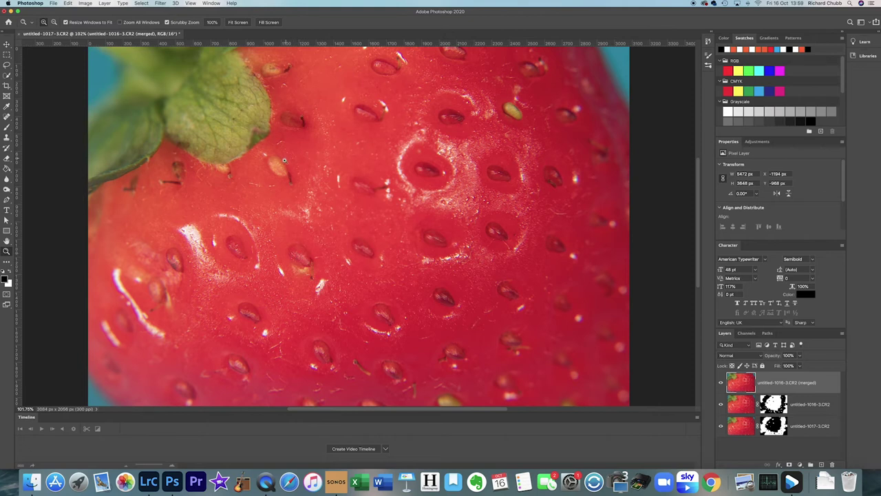
left_click(263, 176)
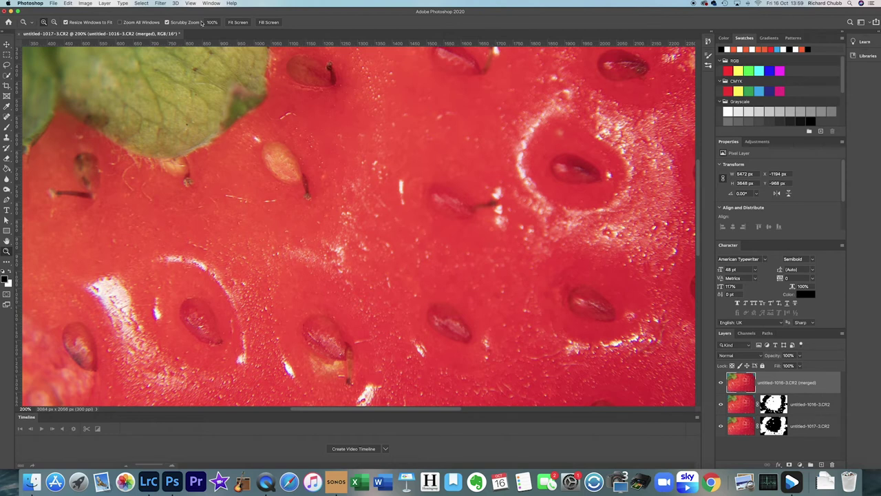
left_click(237, 22)
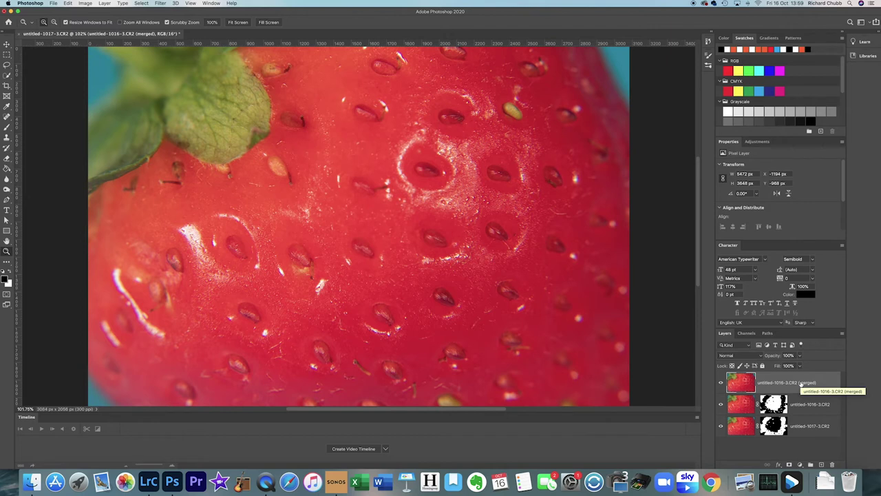
Switch to Lightroom Classic, select photos 1 to 8 and open them as layers in one Photoshop document
left_click(150, 482)
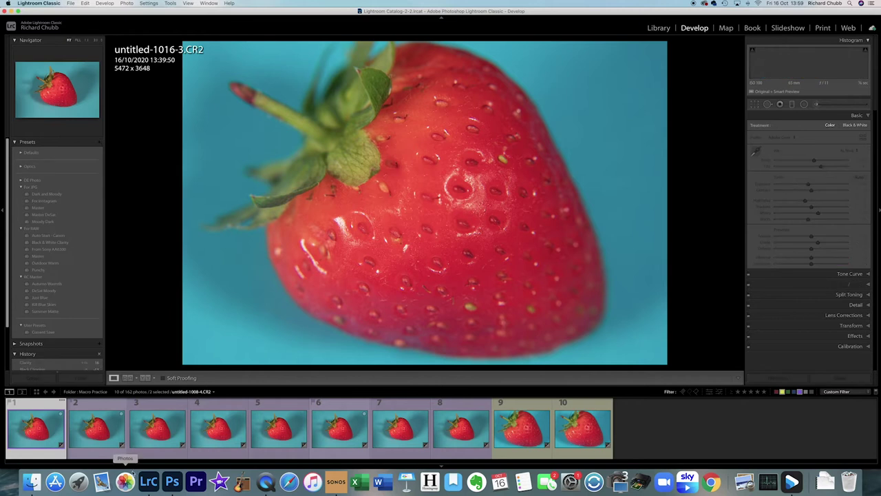
left_click(460, 432, "shift")
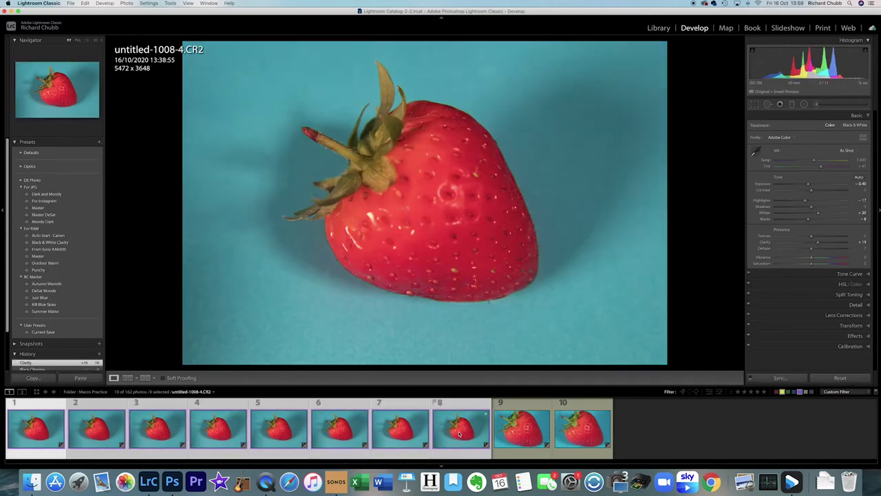
right_click(405, 428)
mouse_move(431, 309)
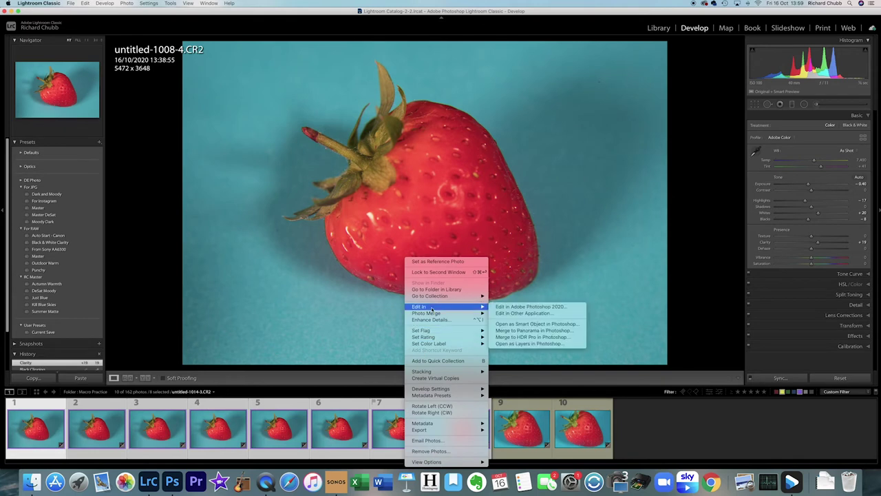
left_click(515, 344)
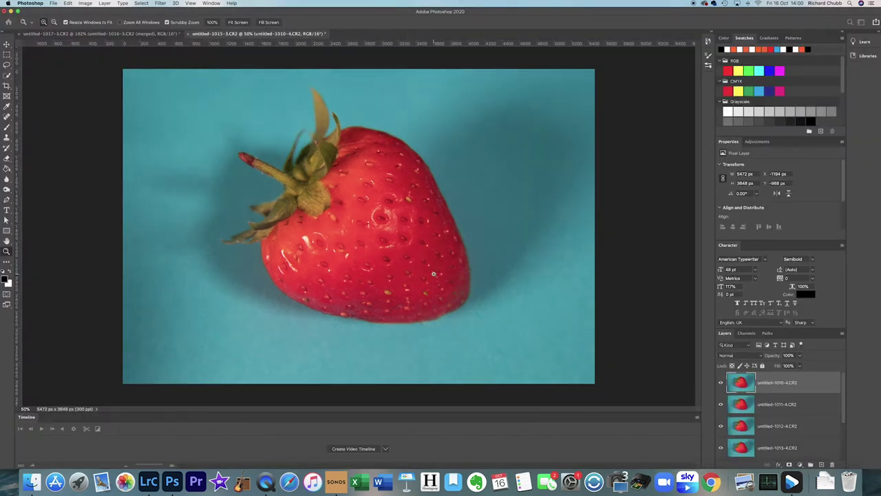
Check the source photos in Lightroom Classic, return to Photoshop and select all layers from untitled-1008-4.CR2 to untitled-1015-3.CR2
left_click(151, 484)
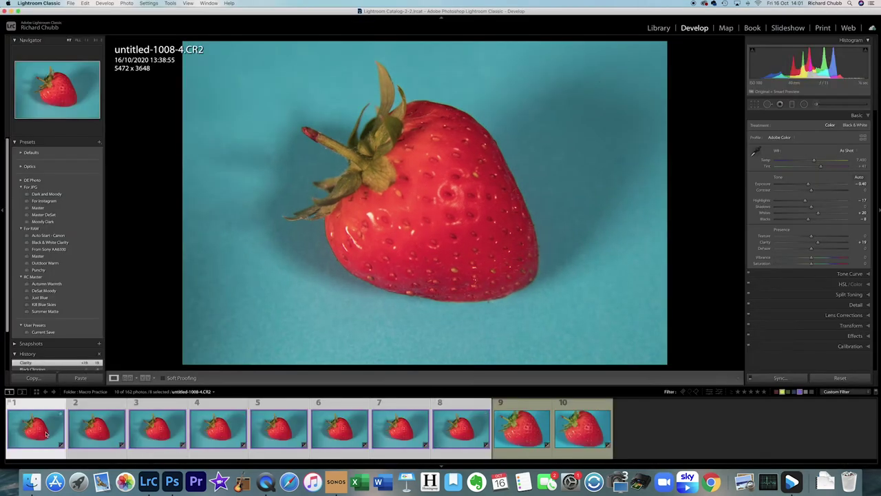
left_click(174, 482)
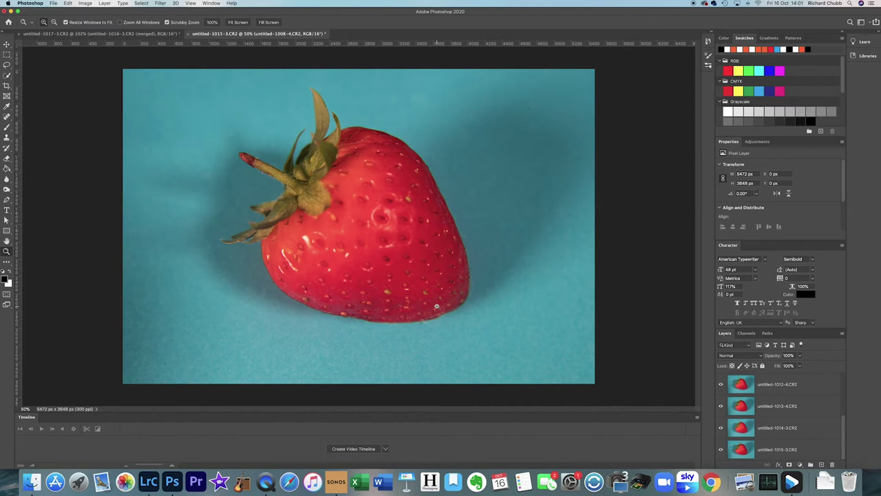
scroll(809, 403, "up", 4)
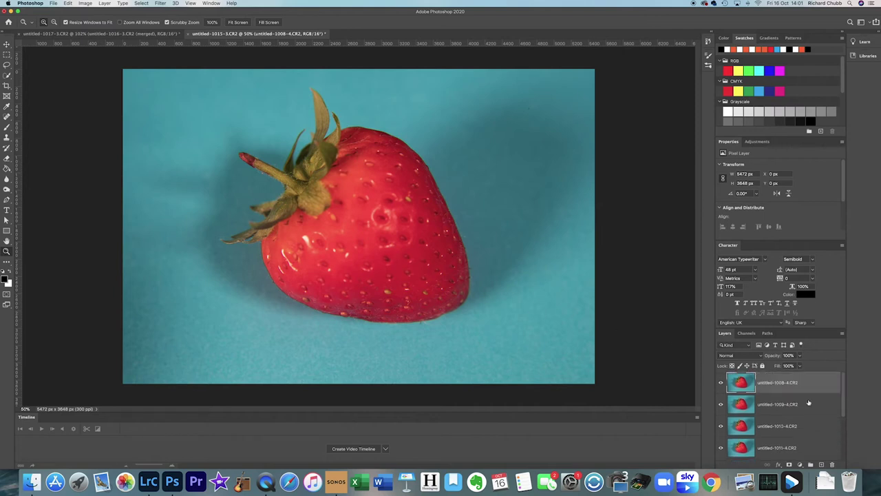
scroll(819, 451, "down", 4)
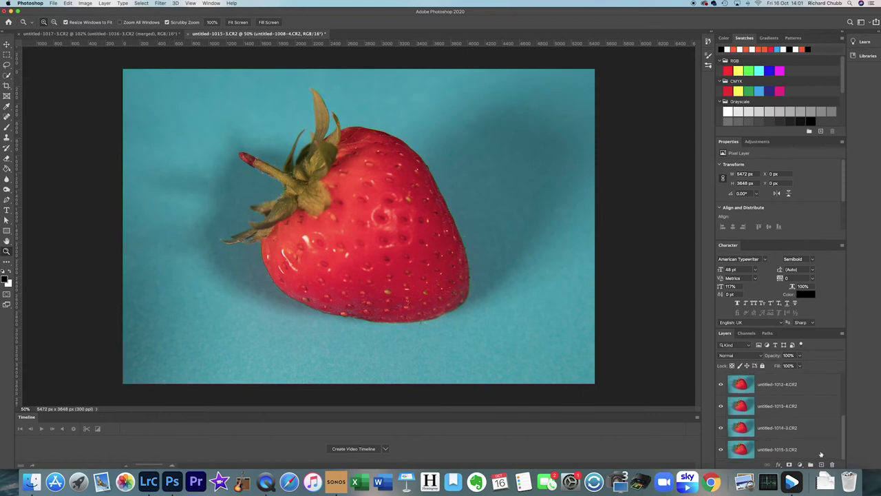
left_click(820, 451, "shift")
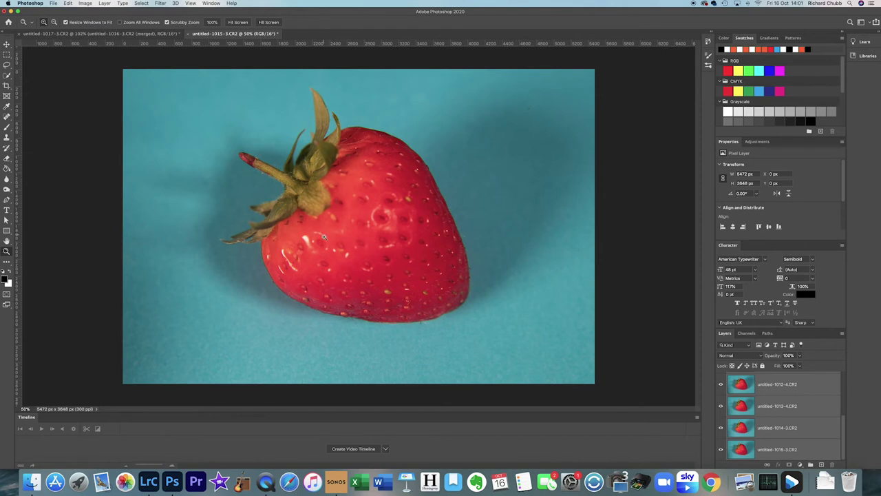
Examine the focus across the strawberry's middle and far edge at 200%, and return to the full image
left_click_drag(348, 214, 480, 222)
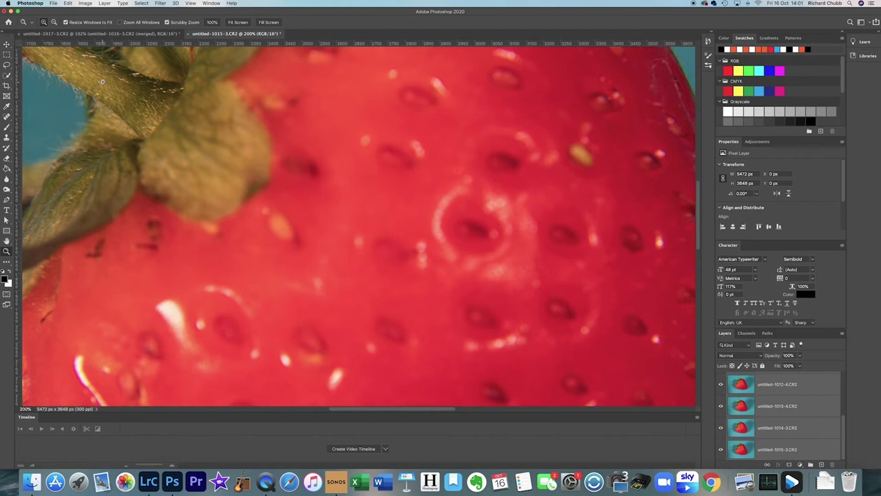
left_click_drag(397, 241, 317, 214)
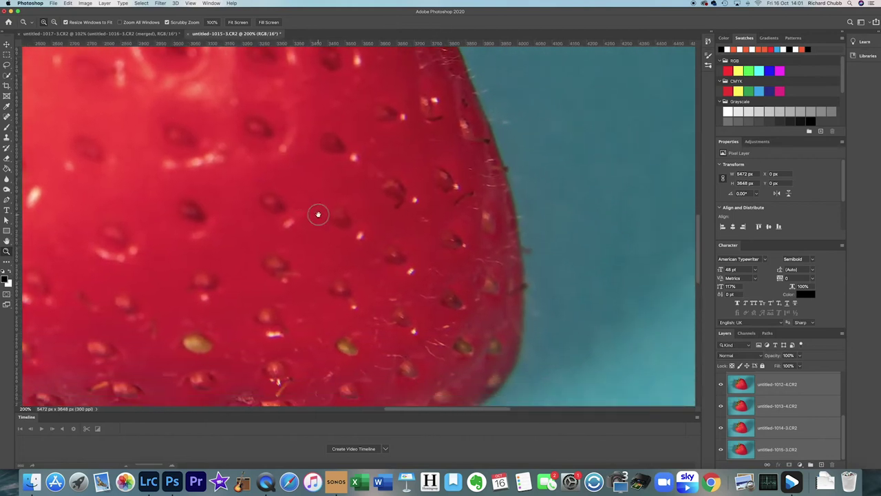
left_click(440, 261)
left_click(230, 22)
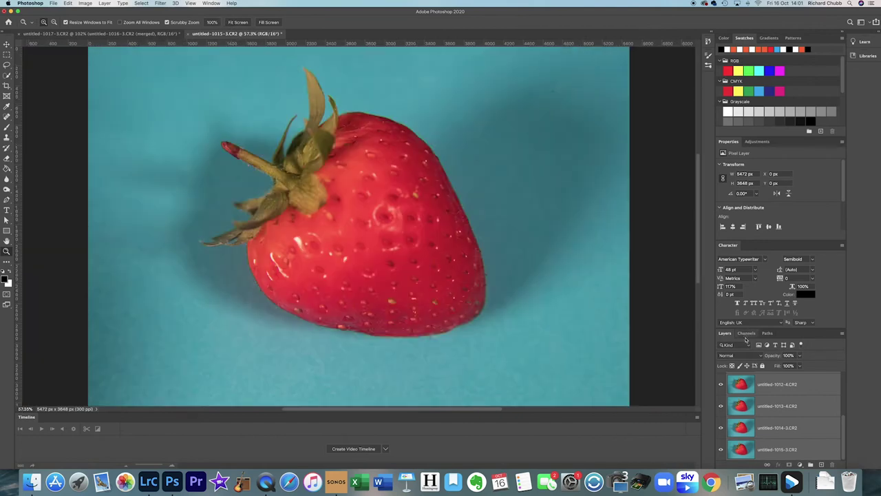
Hide all the layers and show only untitled-1010-4.CR2 to examine its area of focus
left_click_drag(724, 389, 727, 339)
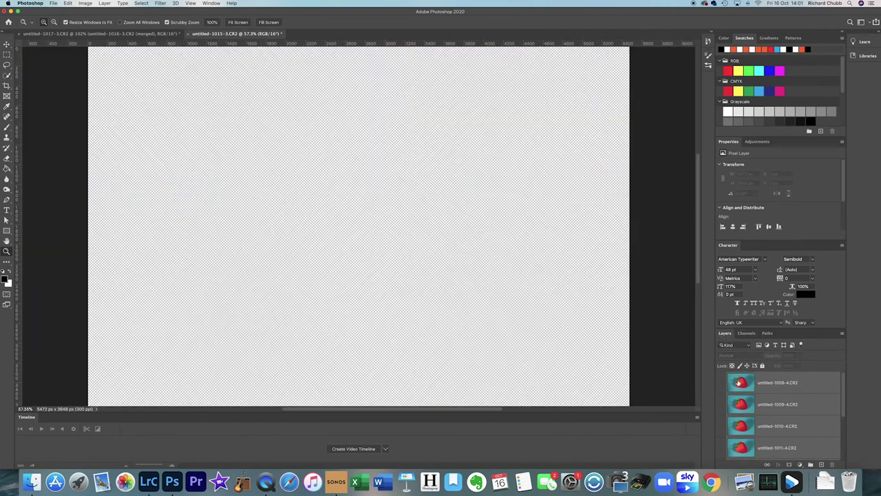
left_click(721, 426)
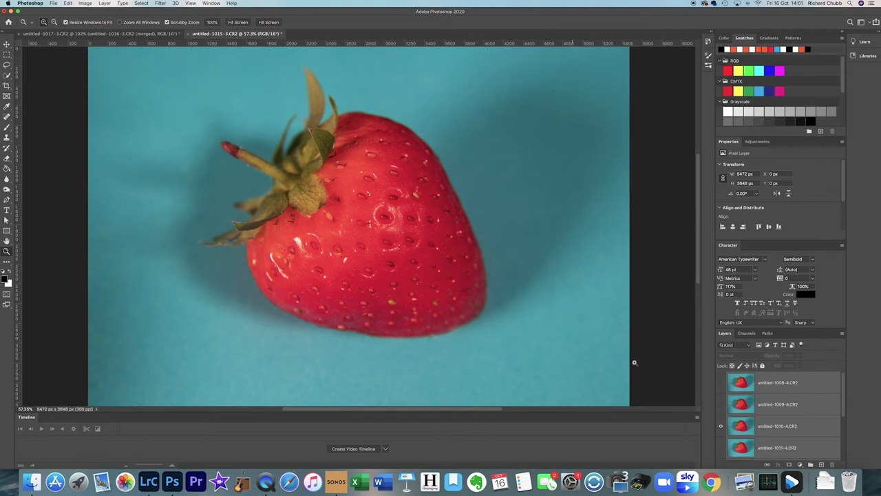
Hide untitled-1010-4.CR2, preview the lower layers, and make all the layers from untitled-1008-4.CR2 to untitled-1015-3.CR2 visible again
left_click(722, 425)
scroll(722, 453, "down", 4)
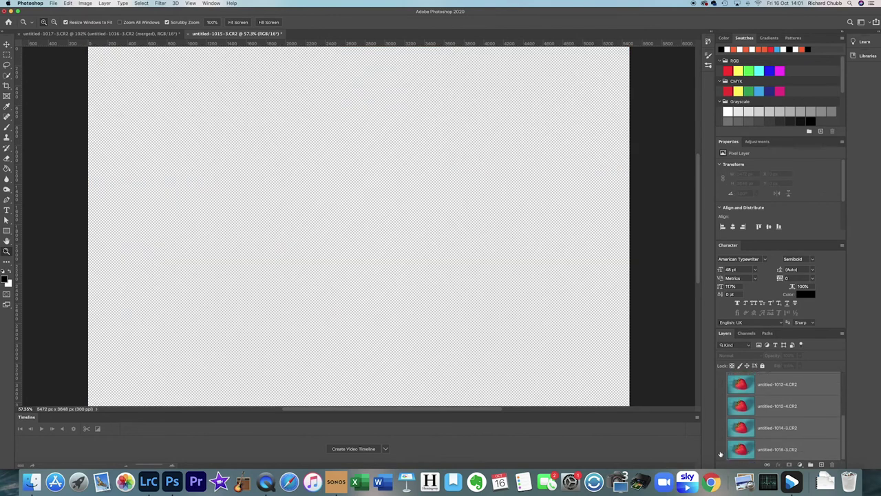
mouse_move(721, 384)
left_mouse_down()
mouse_move(721, 453)
mouse_move(727, 318)
mouse_move(725, 400)
left_mouse_up()
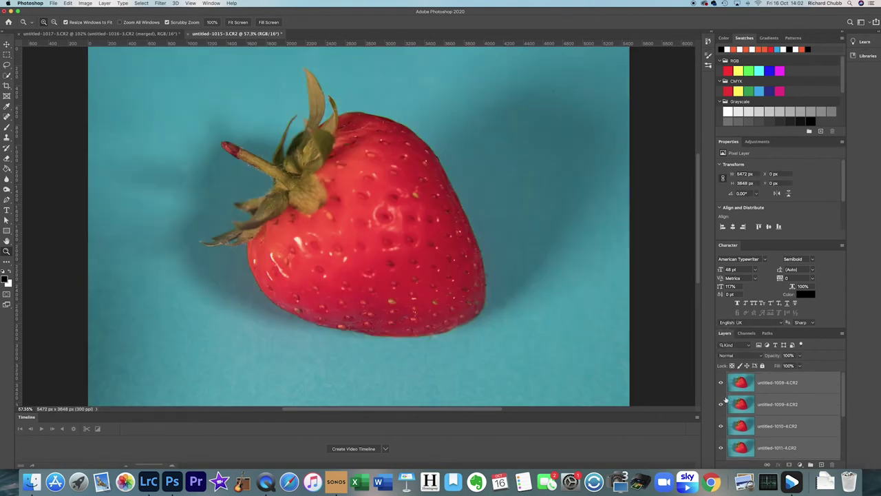
scroll(723, 406, "down", 4)
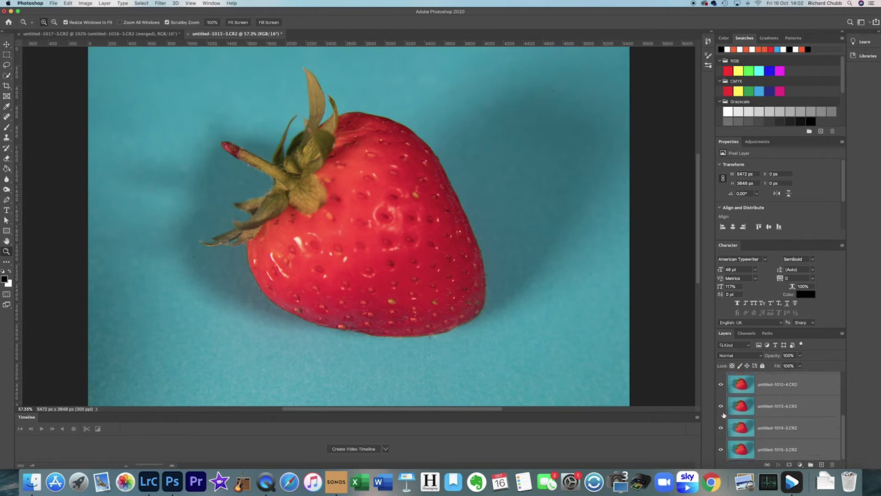
scroll(768, 430, "up", 4)
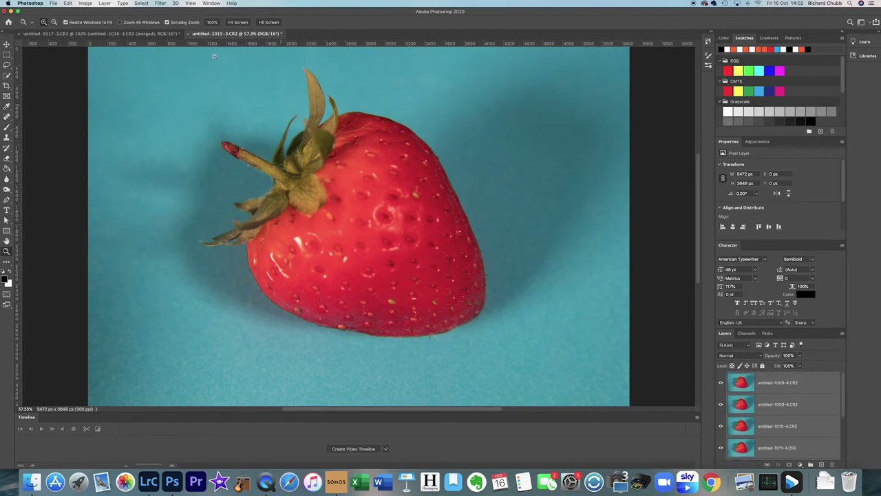
Auto-align the selected strawberry layers with the Auto projection
left_click(69, 4)
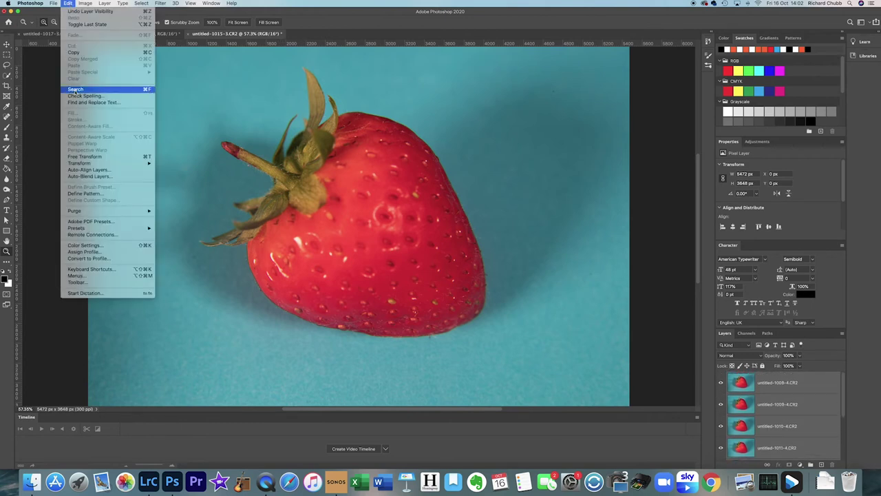
left_click(86, 170)
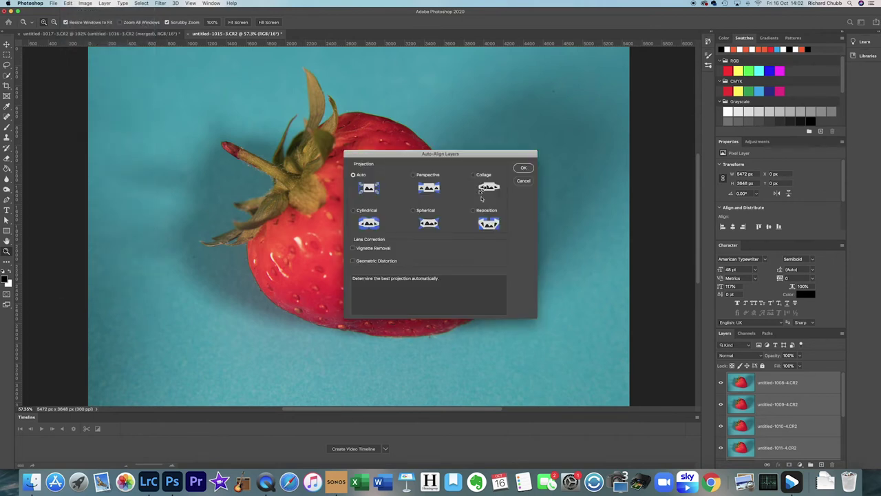
left_click(524, 169)
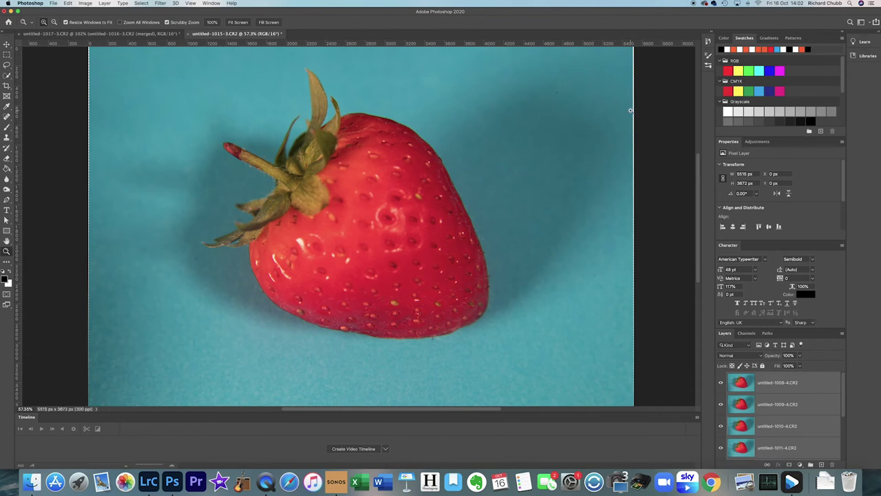
Auto-blend all the aligned layers into a single merged, focus-stacked strawberry image
left_click(7, 52)
scroll(785, 392, "down", 4)
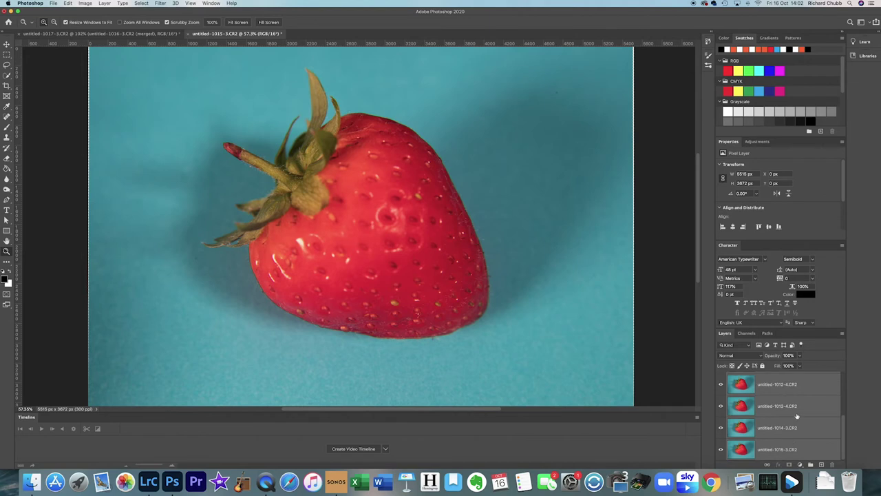
left_click(67, 4)
left_click(103, 176)
left_click(486, 193)
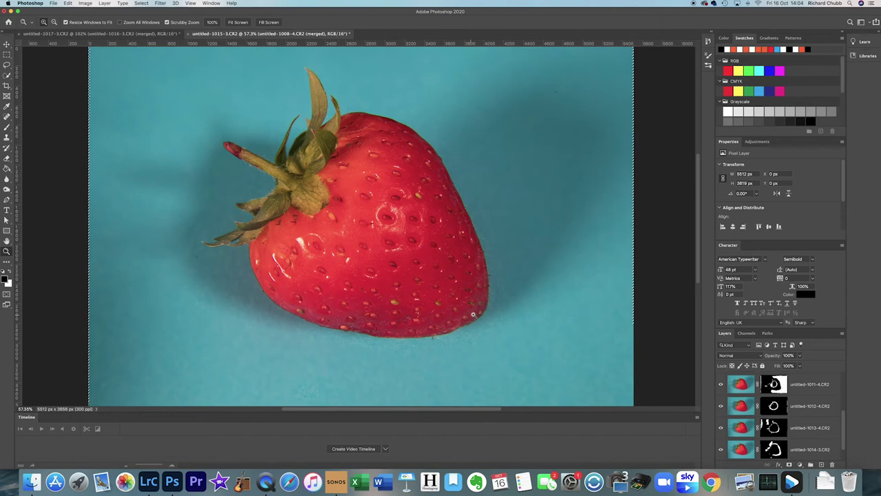
Examine the blended strawberry at 100% for sharpness along its lower edge, middle, stem and far edge
left_click(484, 333)
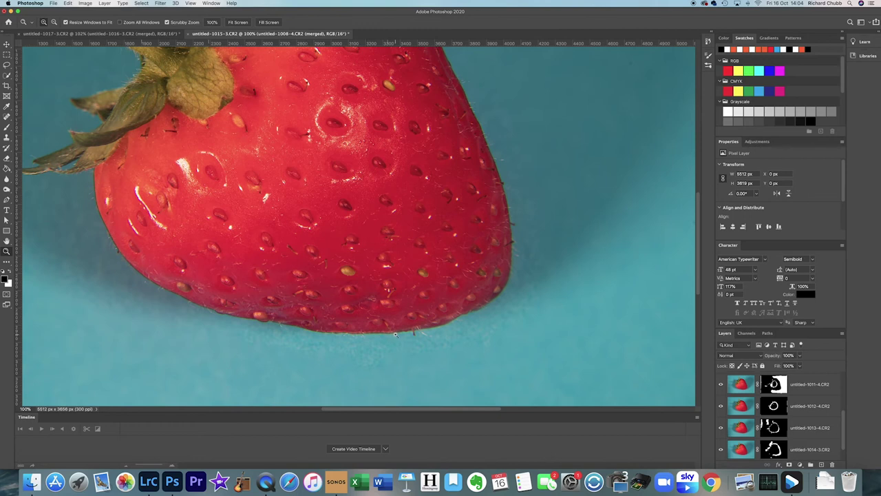
left_click_drag(380, 136, 414, 195)
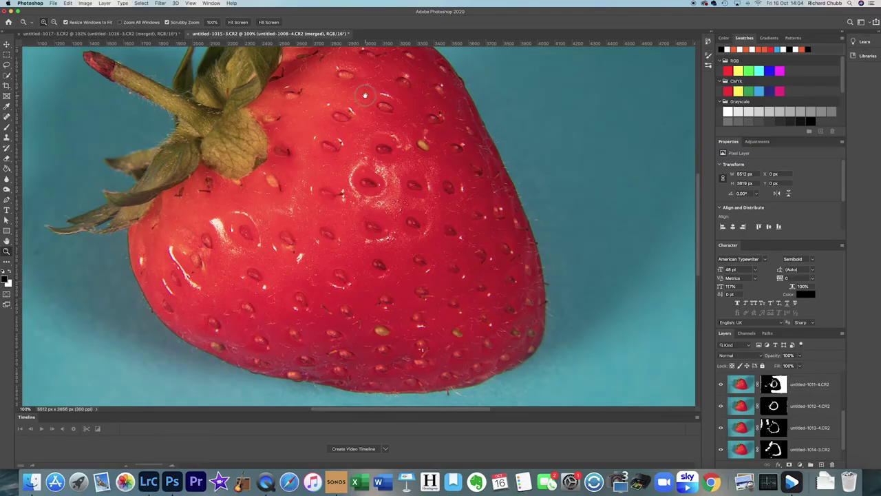
left_click_drag(365, 94, 386, 144)
left_click_drag(389, 147, 393, 153)
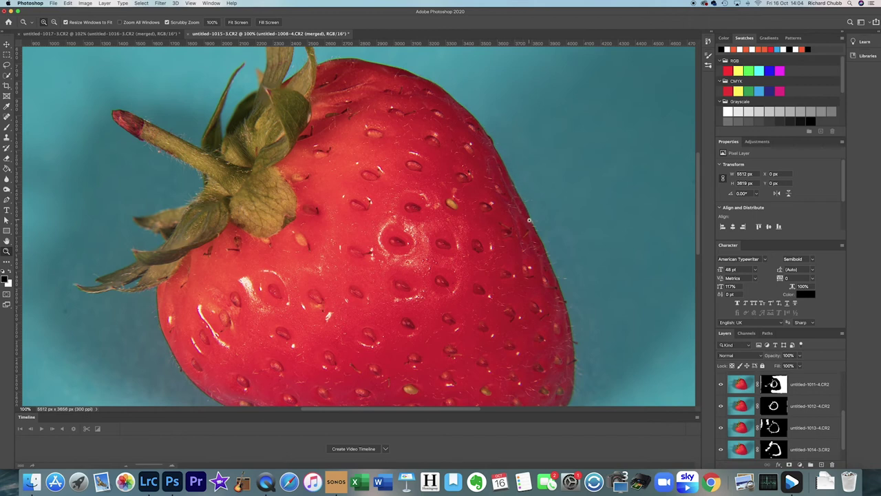
scroll(407, 282, "down", 5)
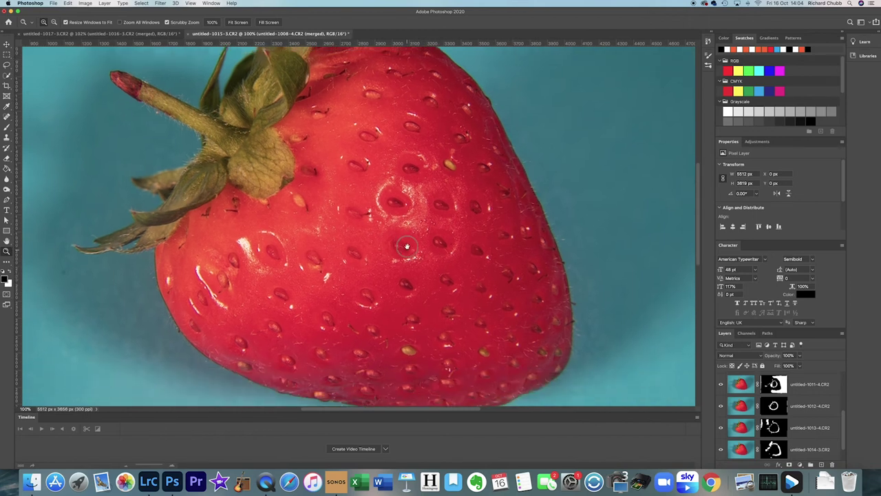
Switch to Lightroom Classic and compare the source photos up close, ending on untitled-1008-4.CR2 to check its edges for colour fringing
left_click(151, 487)
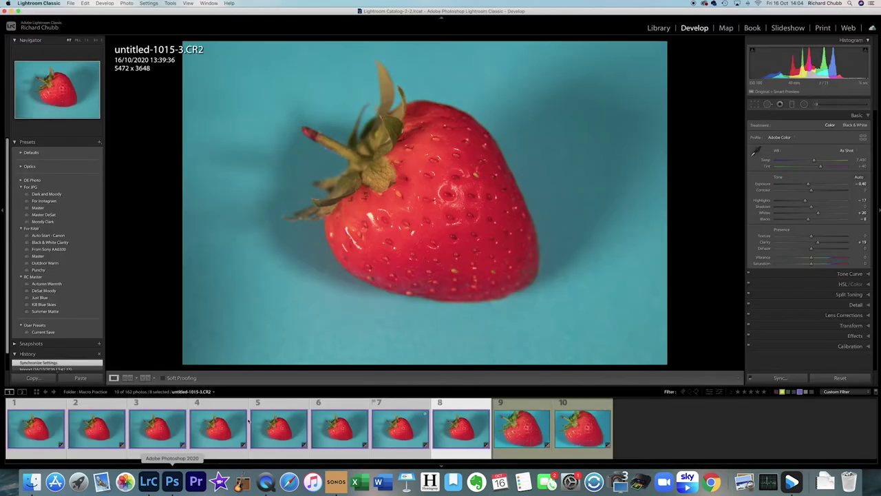
key("Right")
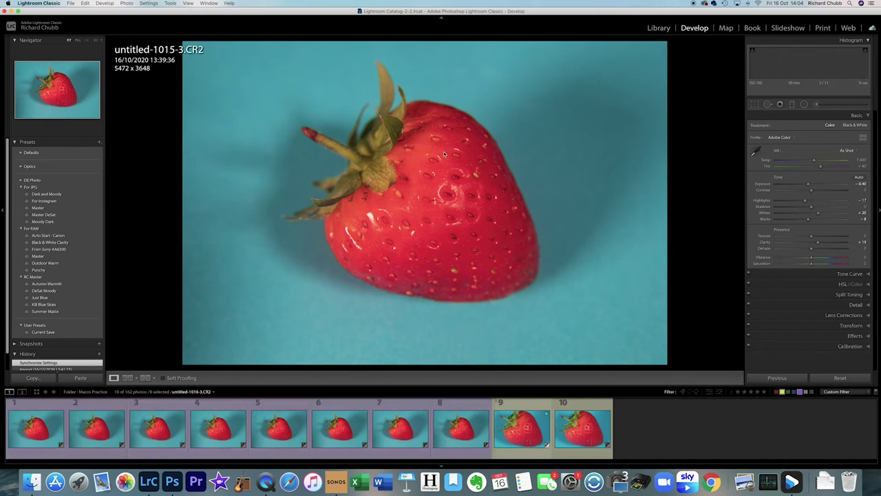
key("Left")
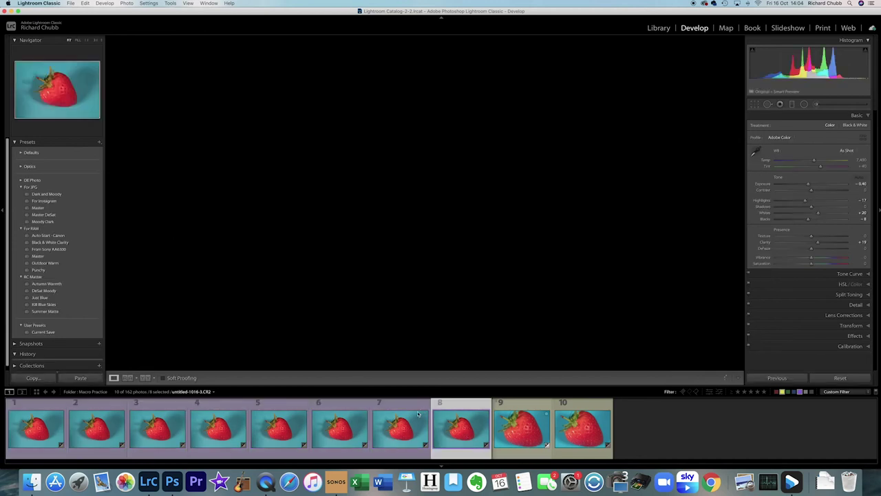
key("Left")
key("Left")
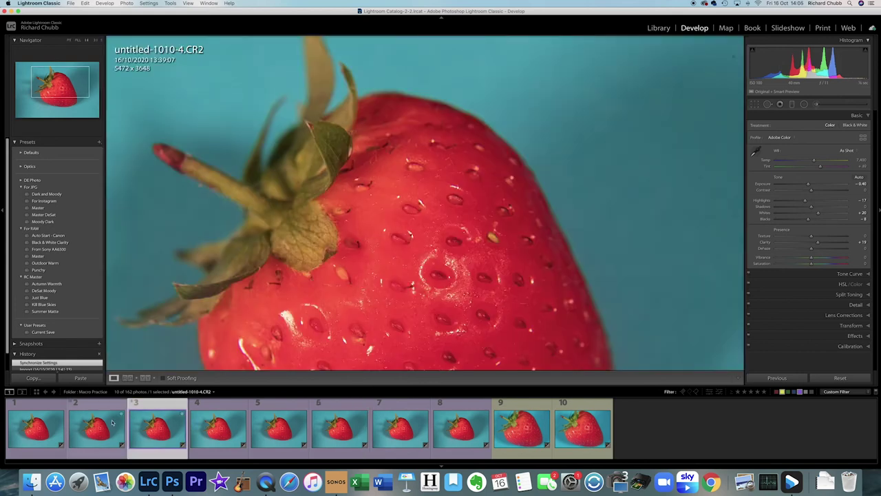
left_click(31, 428)
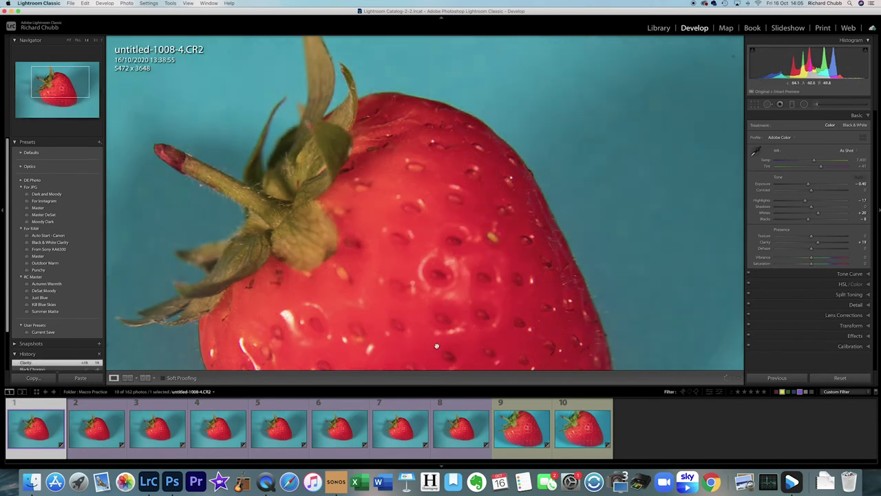
left_click(460, 427)
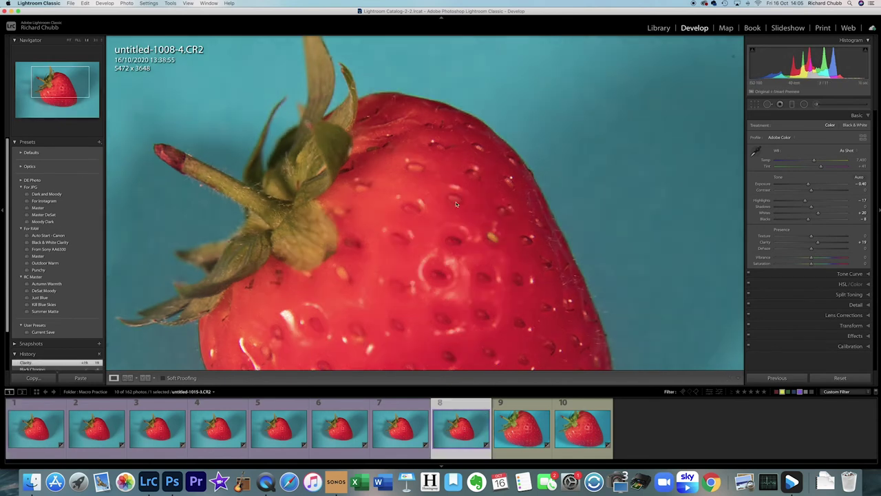
left_click(33, 432)
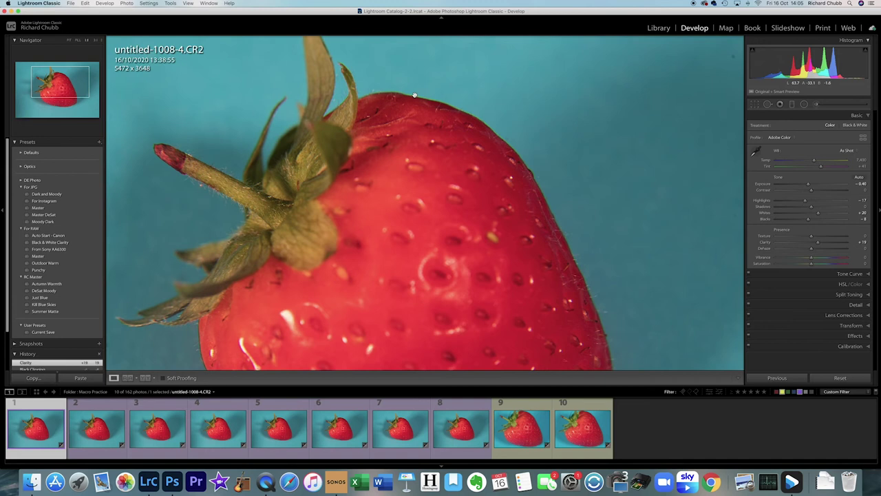
Enable Remove Chromatic Aberration in the lens corrections for untitled-1008-4.CR2 and return to Photoshop
left_click(860, 316)
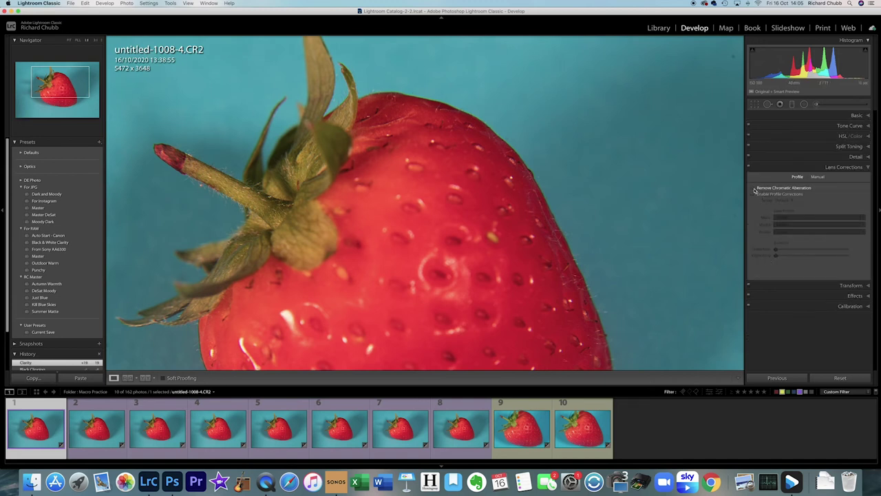
left_click(754, 188)
left_click(754, 188)
left_click(754, 189)
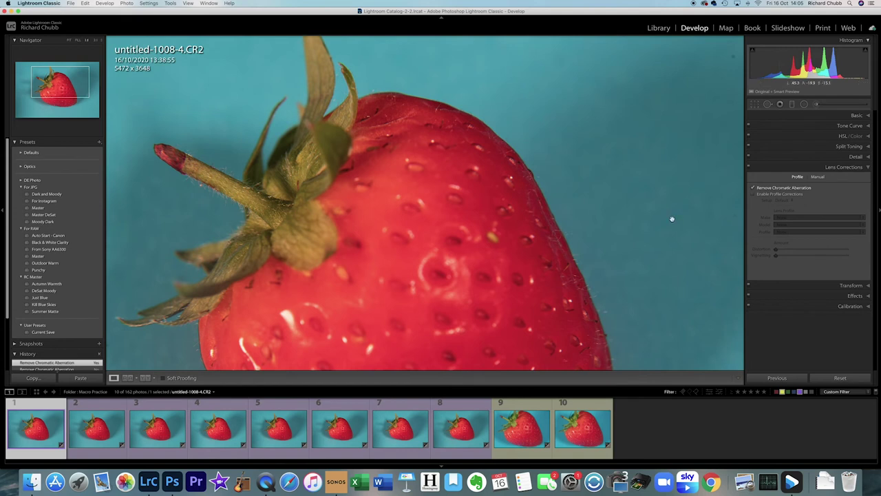
left_click(172, 482)
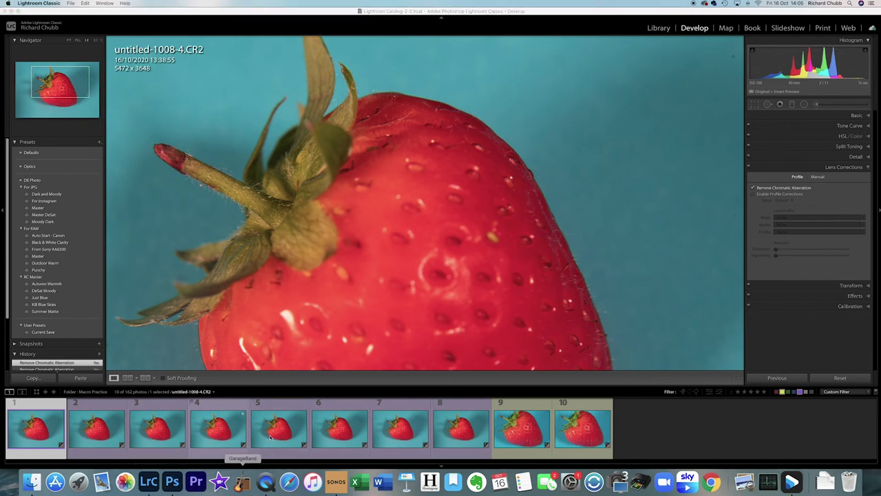
left_click(172, 483)
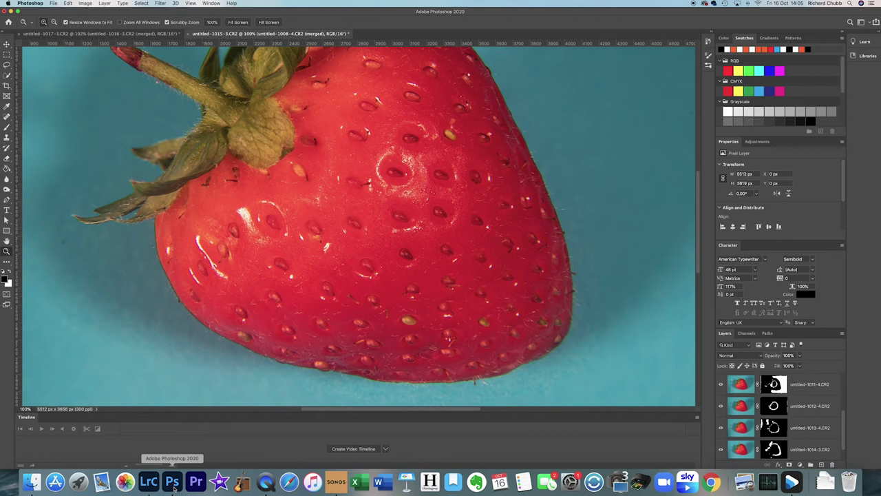
View the whole blended strawberry and compare it with the merged close-up in the untitled-1017-3.CR2 document
left_click(241, 23)
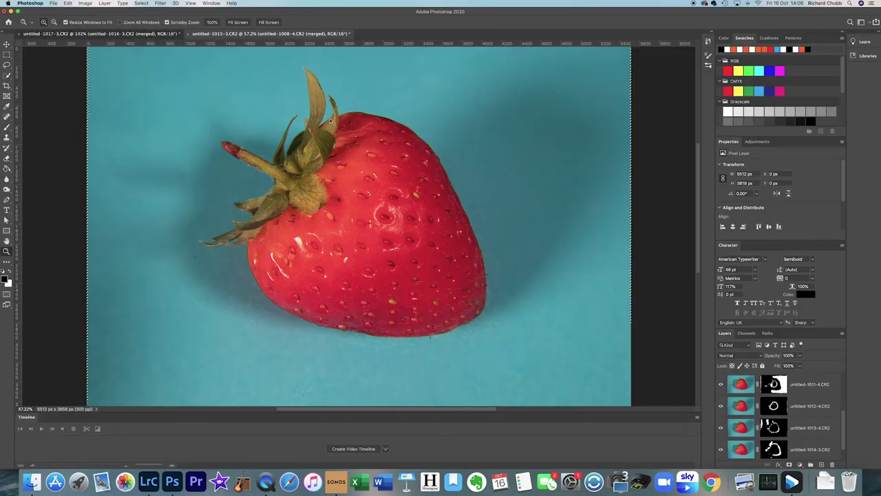
left_click(110, 33)
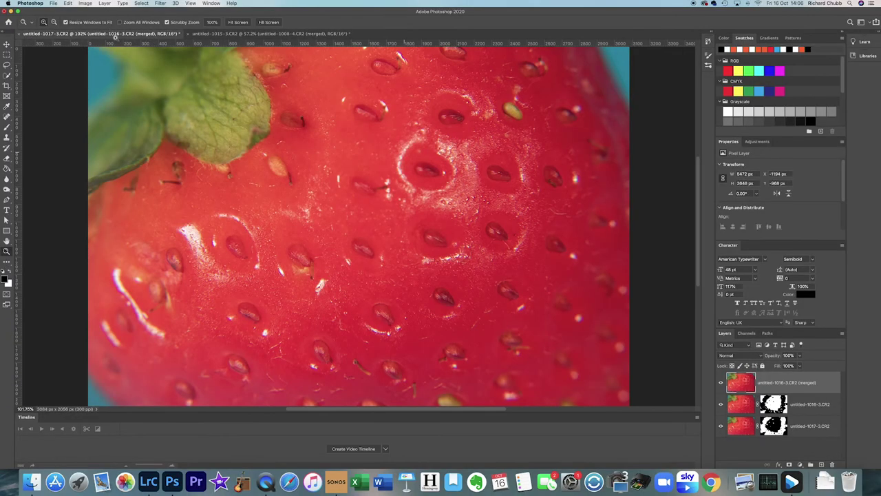
key("ctrl+Tab")
Crop the blended image at its original ratio to an area about 2242 px wide around the strawberry's stem and middle
key("c")
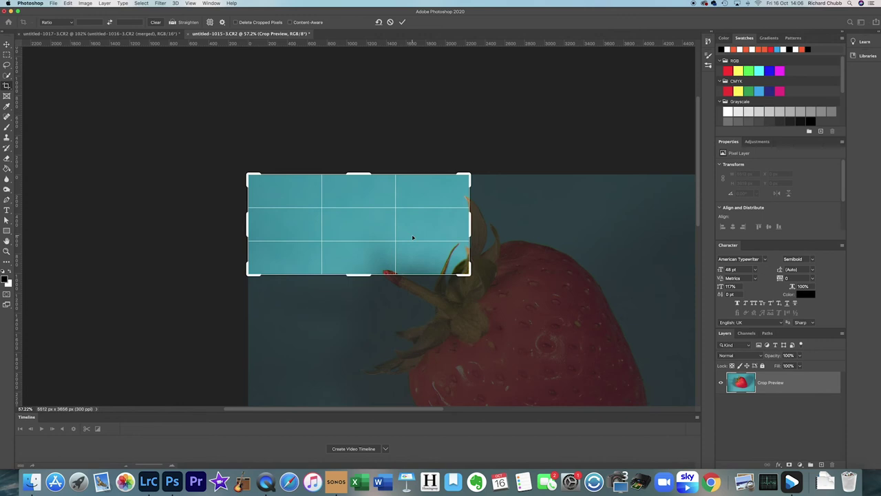
left_click(62, 22)
left_click(55, 35)
left_click_drag(405, 252, 269, 162)
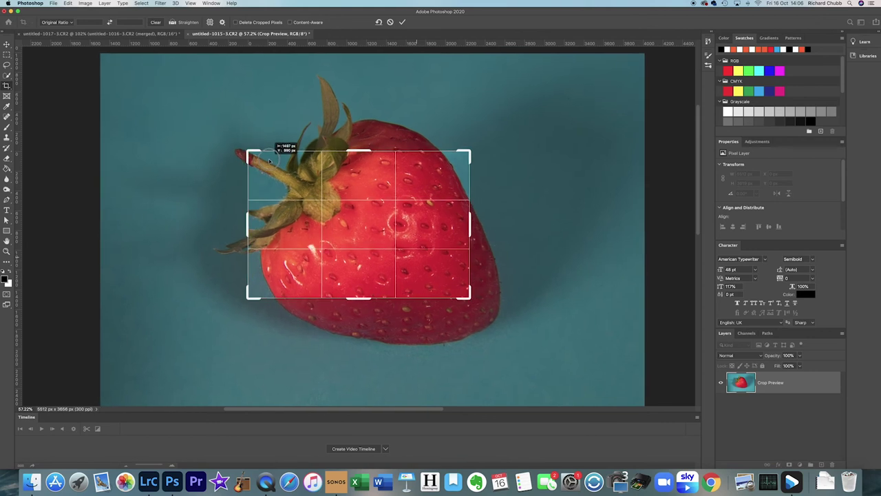
left_click_drag(269, 161, 269, 161)
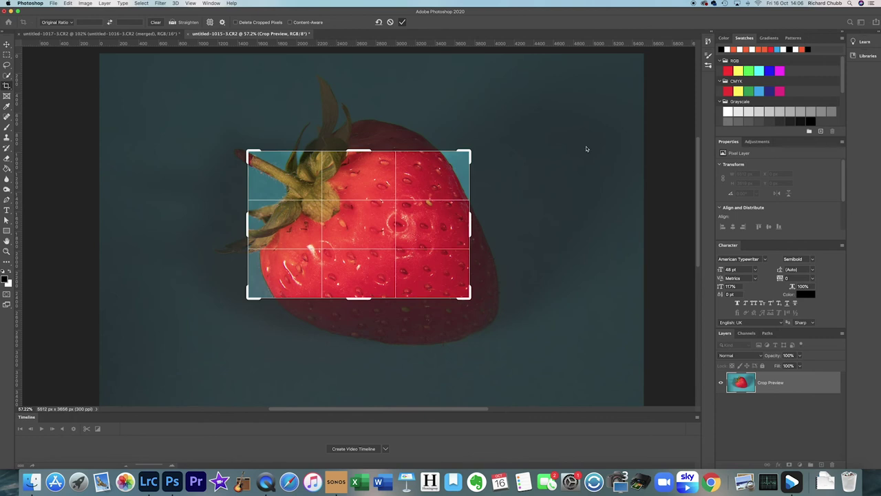
key("Return")
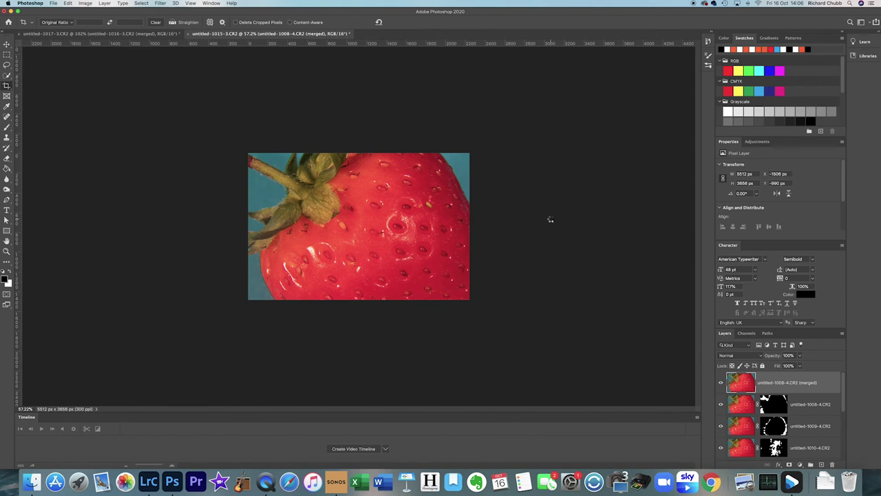
Enlarge the cropped image to fill the view and compare its sharpness with the merged image in untitled-1017-3.CR2
key("z")
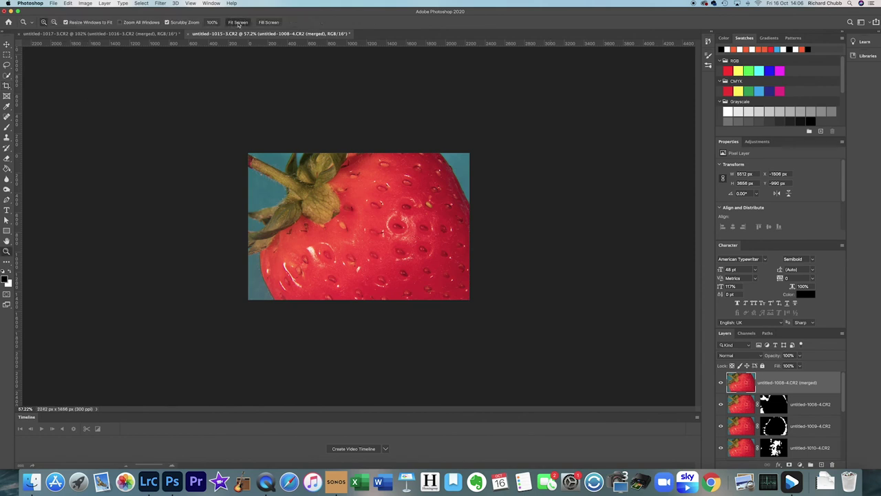
left_click(238, 22)
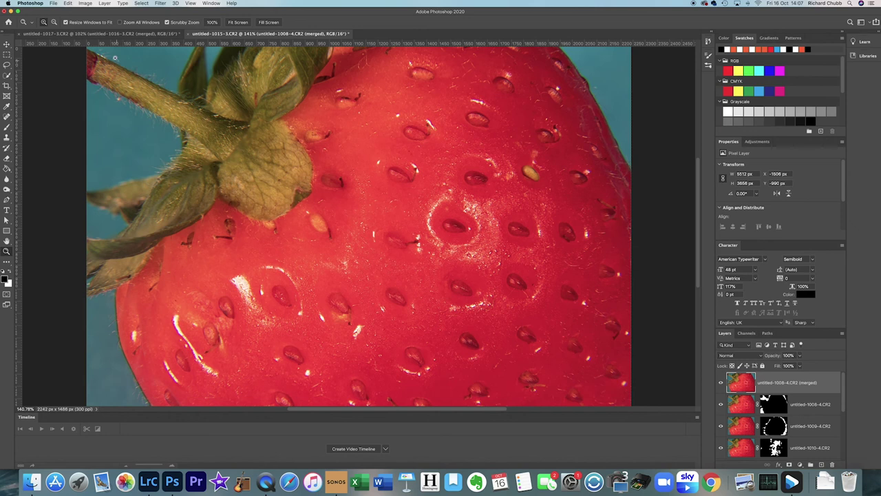
left_click(112, 34)
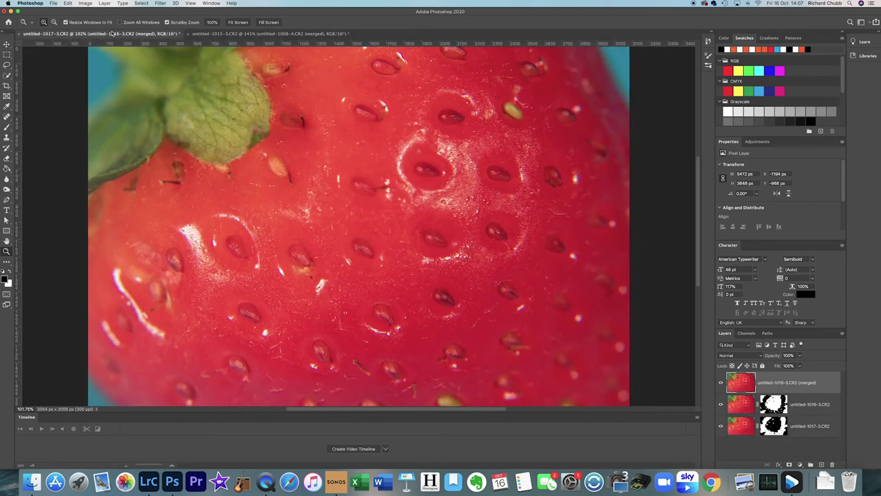
left_click(275, 34)
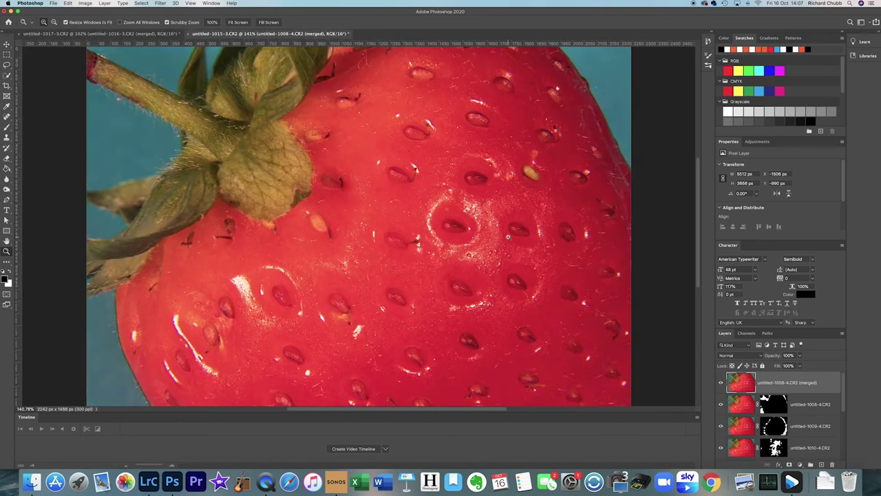